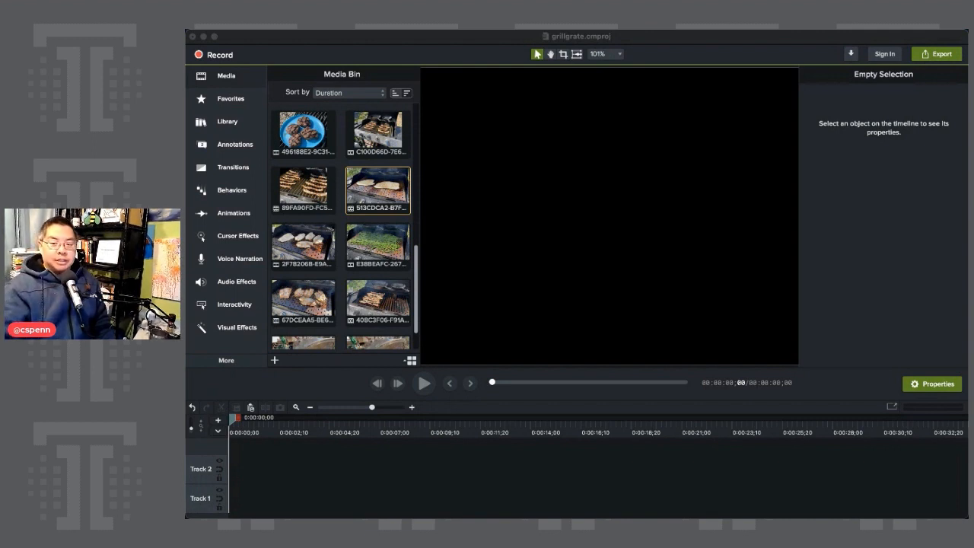
Create a proxy video for the F721F12A clip at the end of the media bin.
scroll(365, 304, "down", 2)
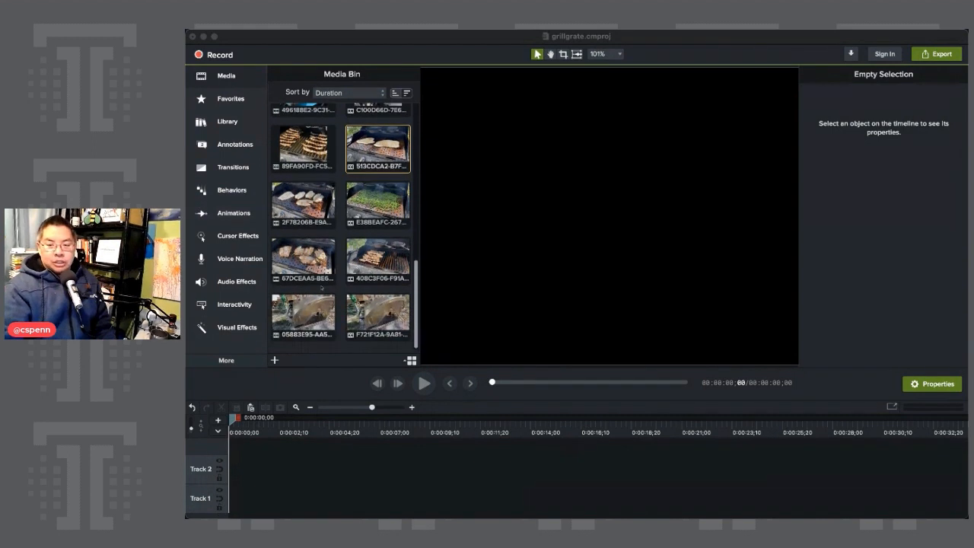
right_click(376, 312)
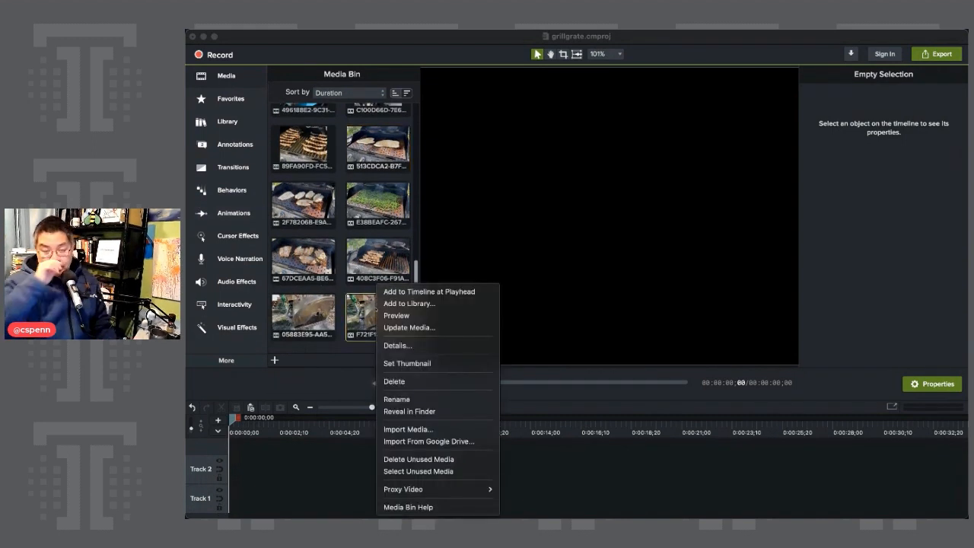
mouse_move(467, 489)
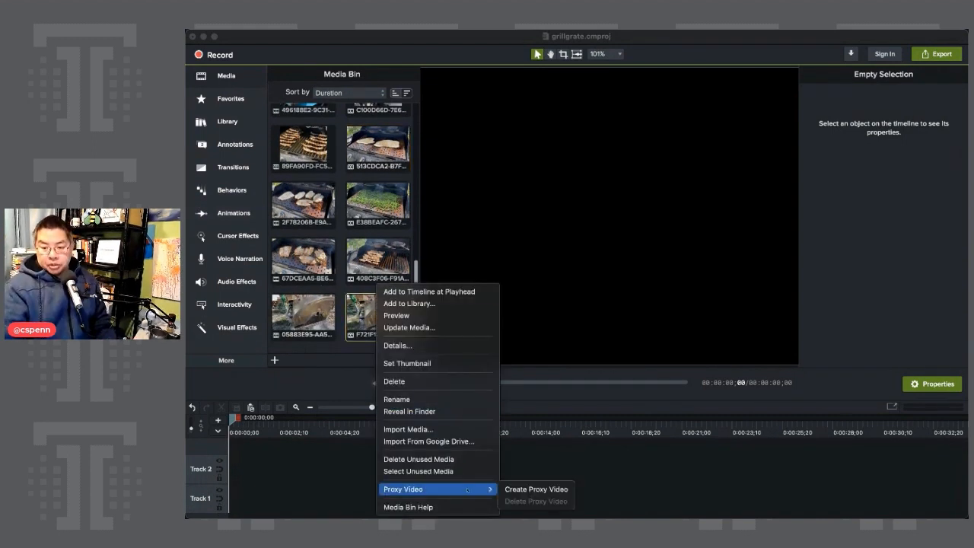
left_click(543, 490)
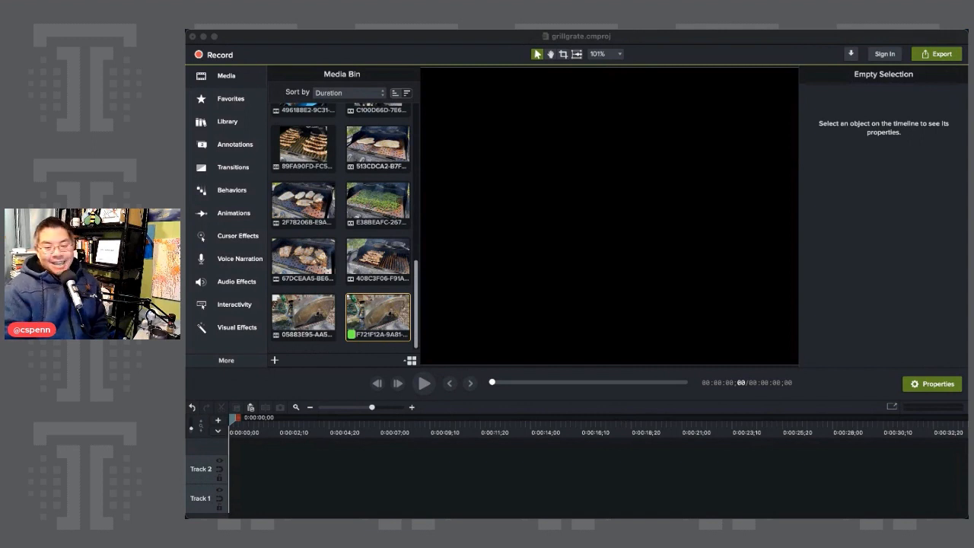
Look through the available transitions from the start of the list to the Glitch transitions.
left_click(232, 167)
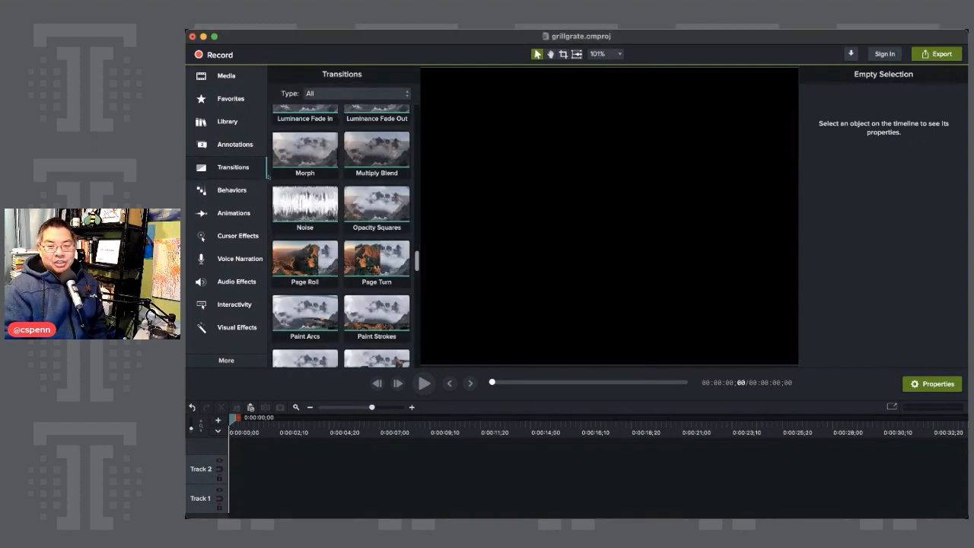
left_click_drag(417, 262, 410, 106)
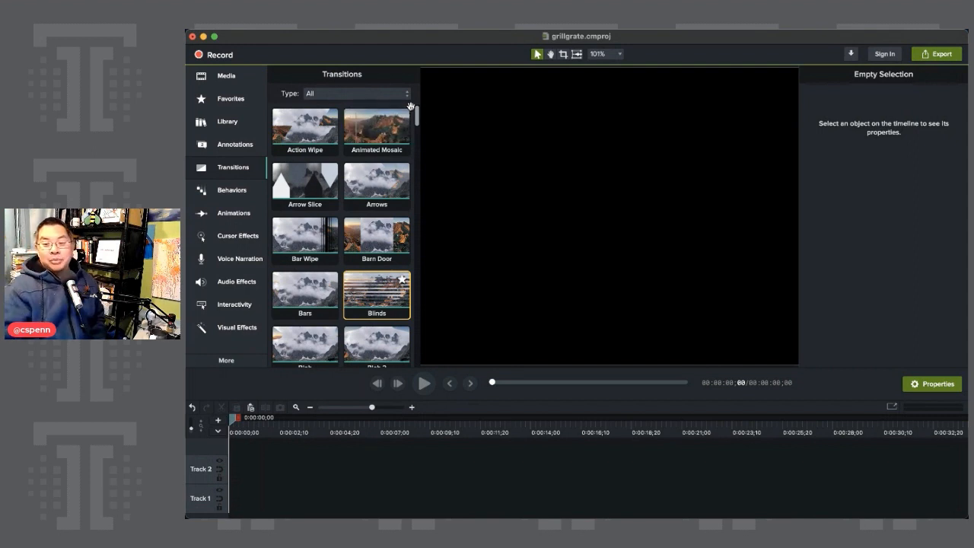
scroll(372, 216, "down", 5)
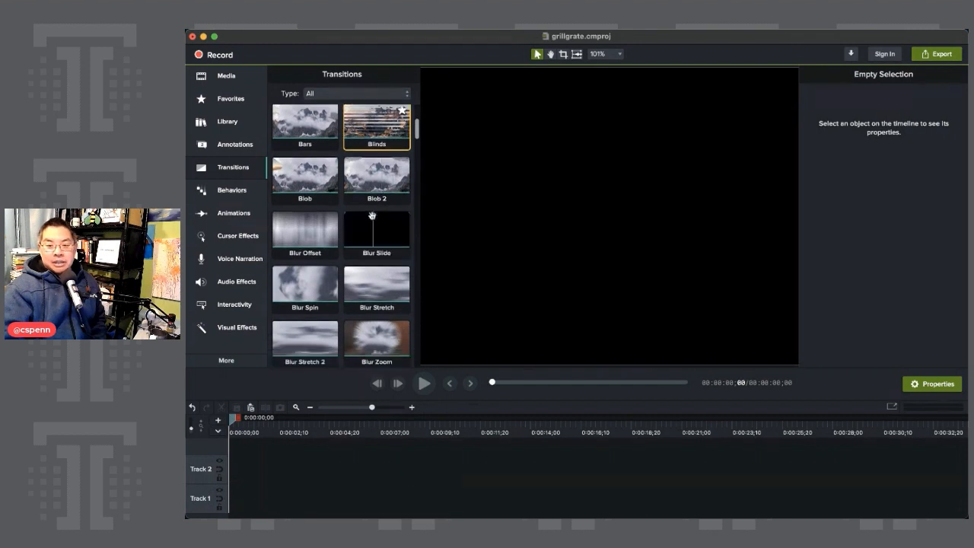
scroll(372, 216, "down", 10)
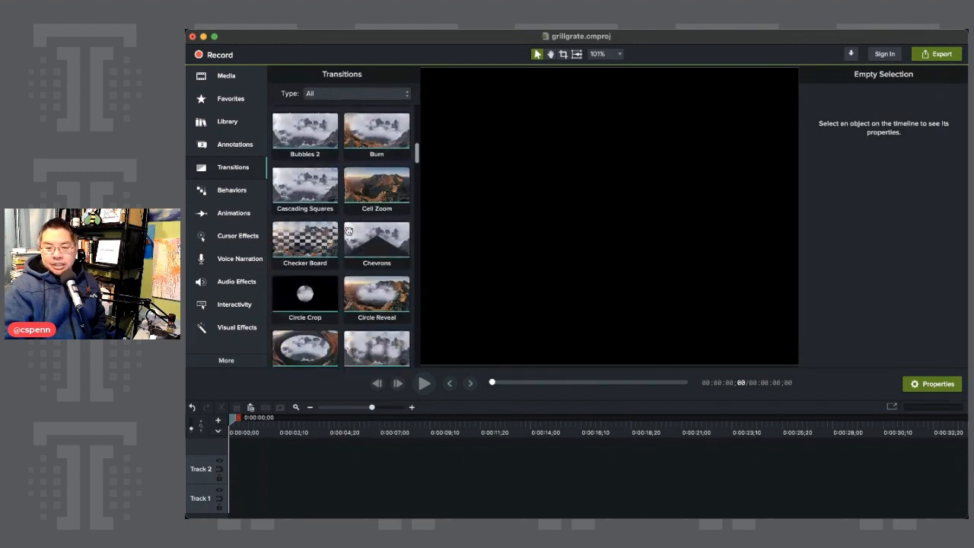
scroll(347, 230, "down", 6)
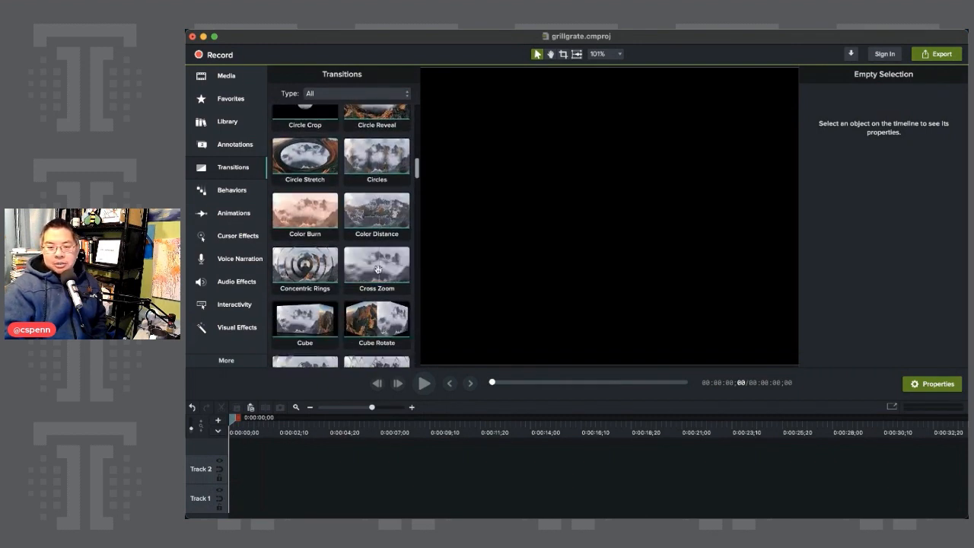
scroll(378, 269, "down", 5)
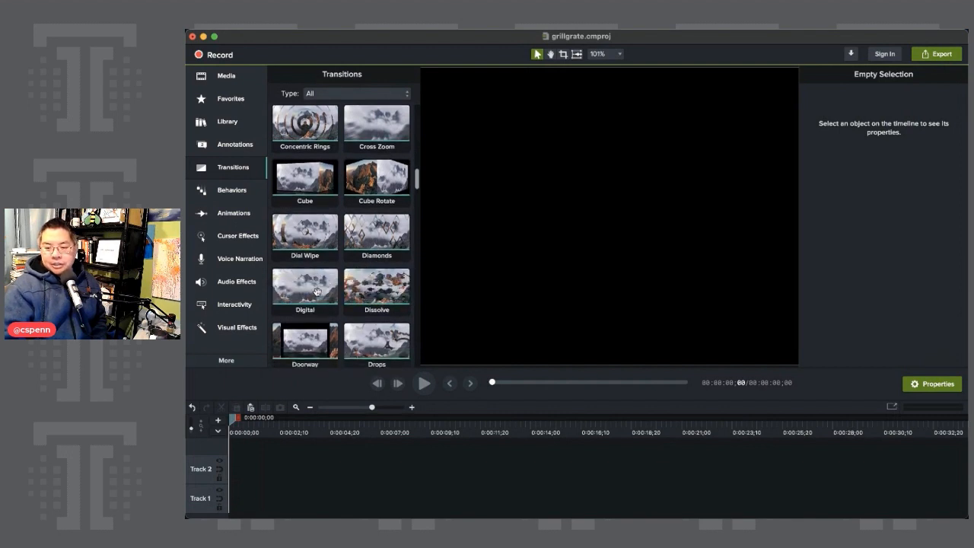
scroll(327, 273, "down", 5)
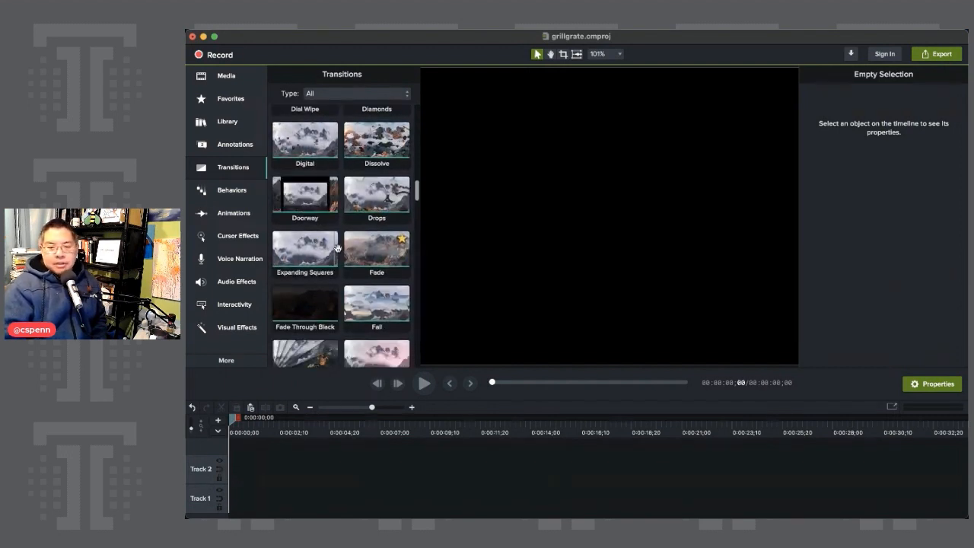
scroll(337, 248, "down", 7)
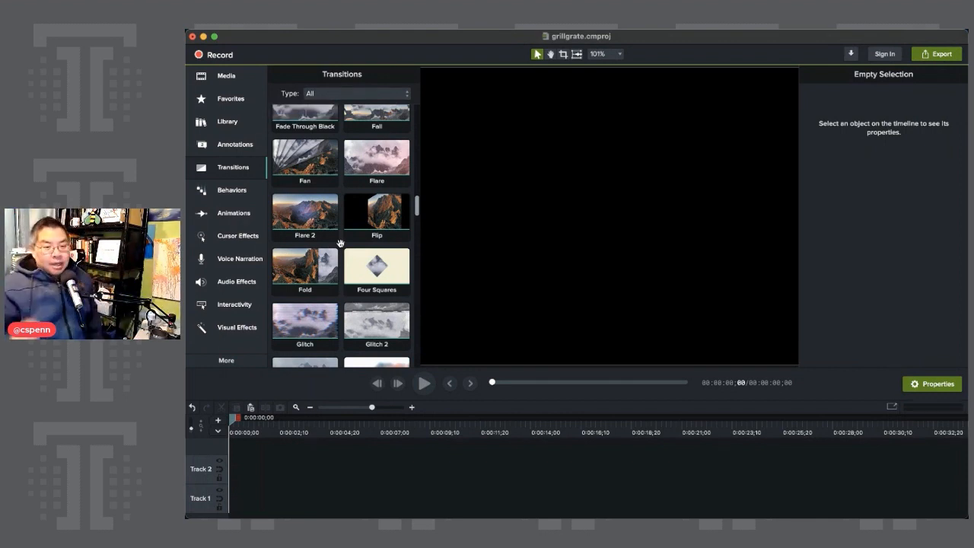
Look over the available visual effects, including Corner Rounding, Drop Shadow and Motion Blur.
left_click(232, 81)
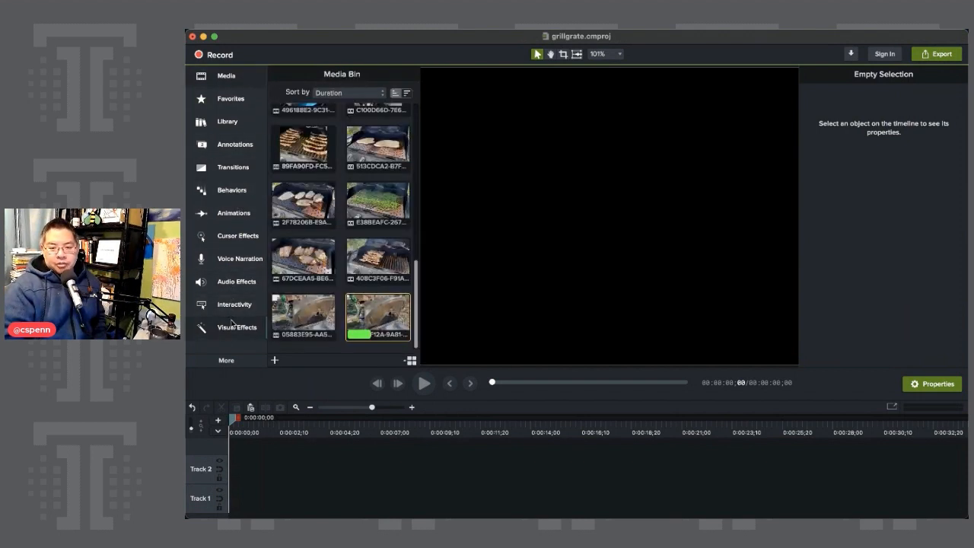
left_click(232, 324)
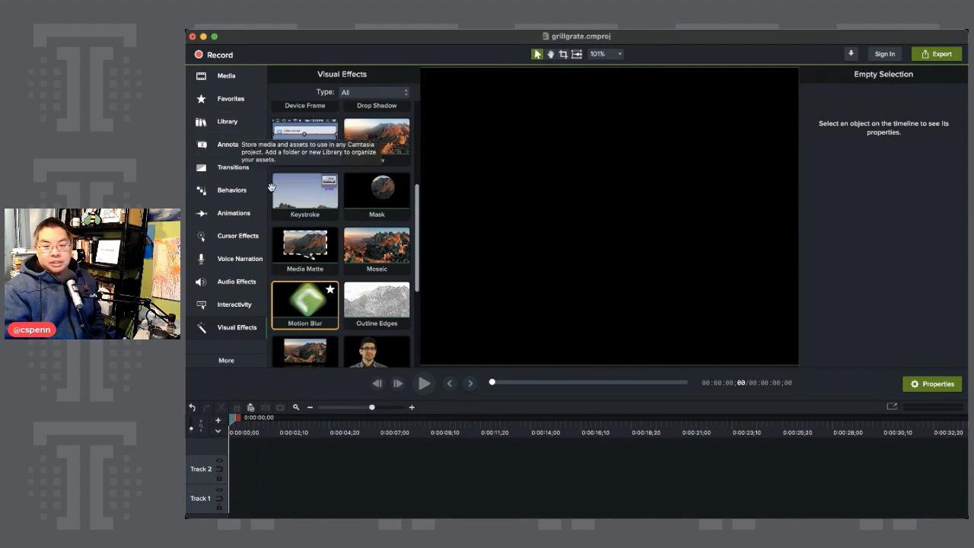
scroll(375, 281, "up", 2)
scroll(374, 281, "up", 2)
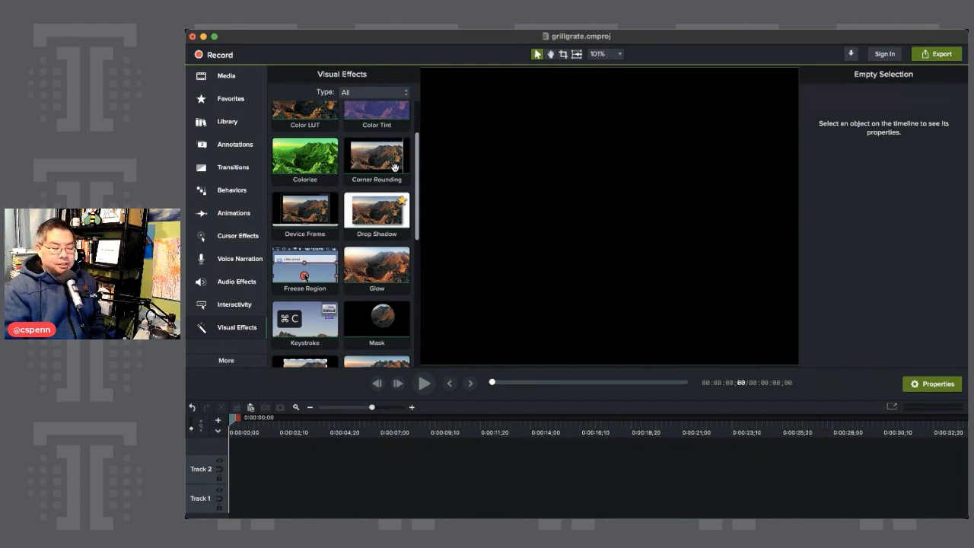
Place the green beans clip E38BEAFC on Track 1 about one second in and move the playhead to 0:00:03;03.
left_click(227, 76)
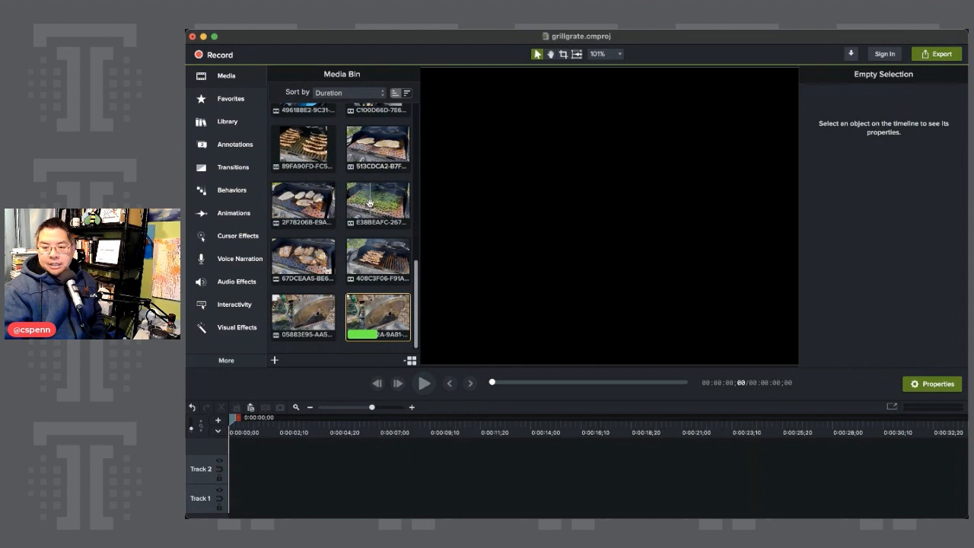
left_click_drag(370, 203, 254, 487)
left_click(524, 160)
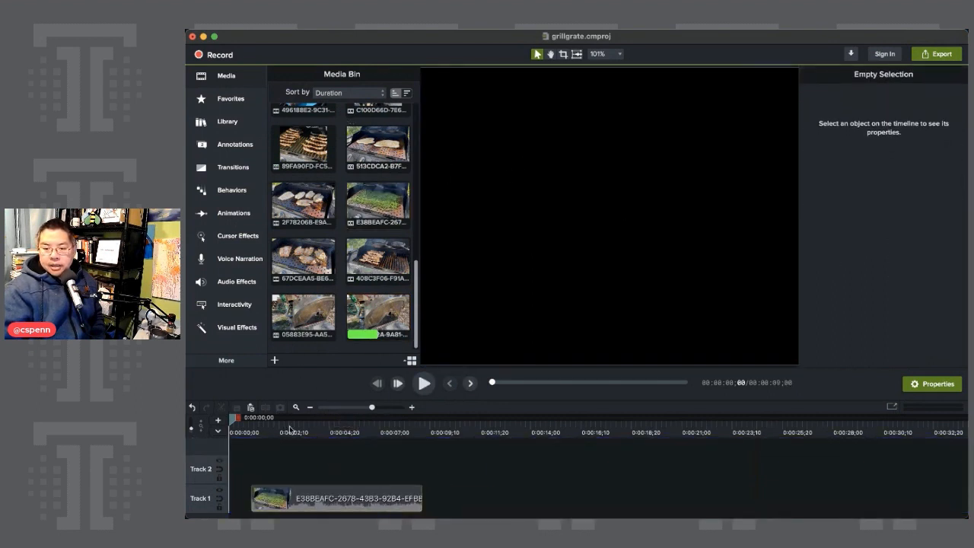
left_click(295, 427)
Scale the green beans clip down to about 42% and move it to about X 0.7, Y 123 on the canvas.
right_click(657, 201)
left_click(696, 142)
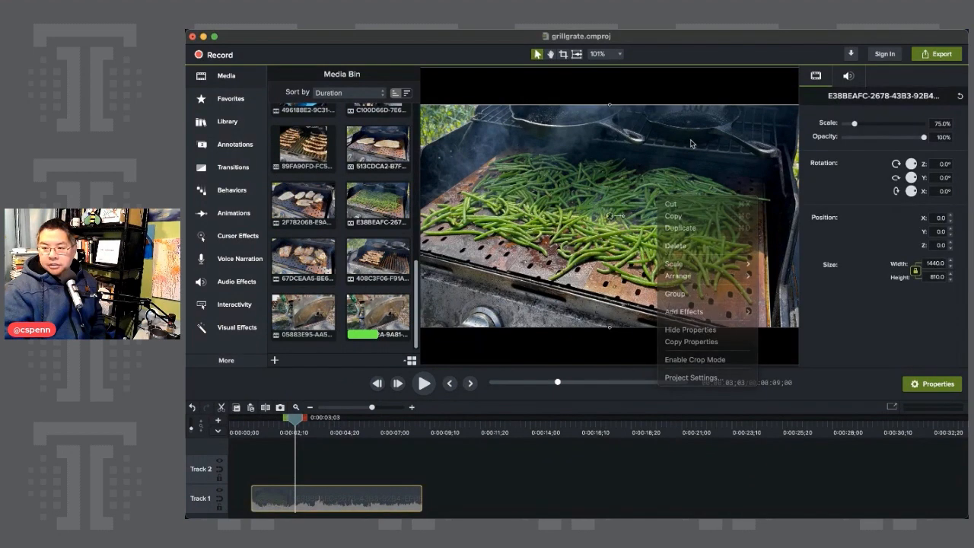
scroll(523, 147, "down", 1)
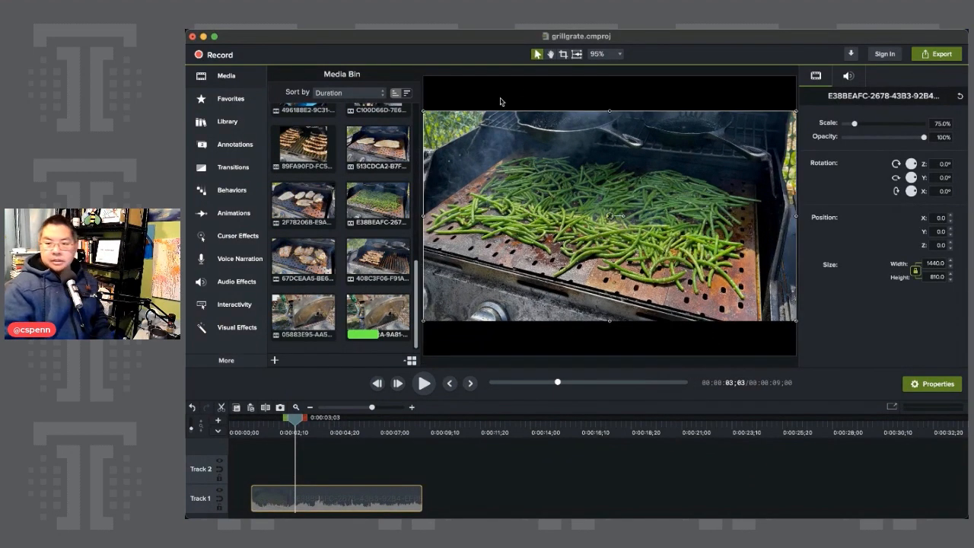
left_click_drag(797, 112, 634, 203)
left_click_drag(564, 246, 644, 169)
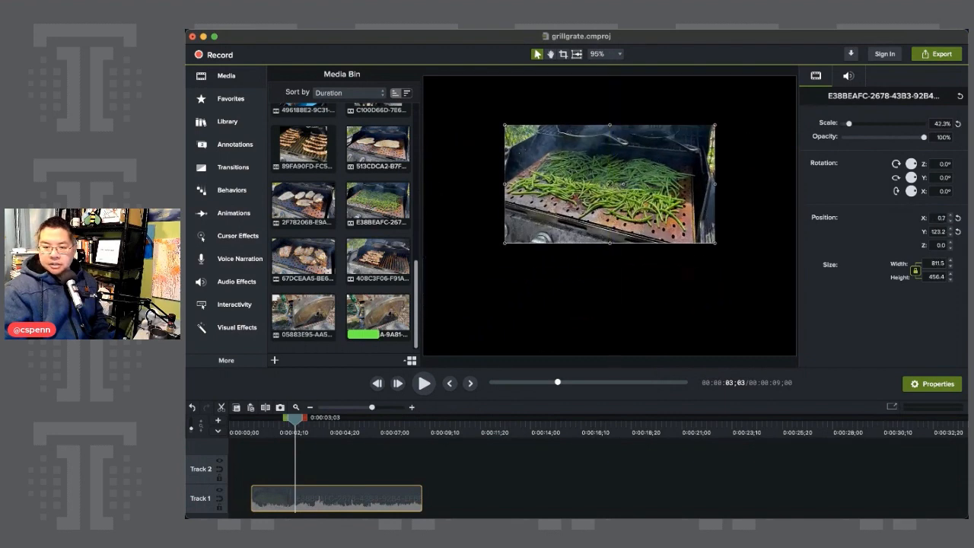
Apply Corner Rounding to the green beans clip with a radius of 144, rounding only its two right-hand corners.
left_click(228, 327)
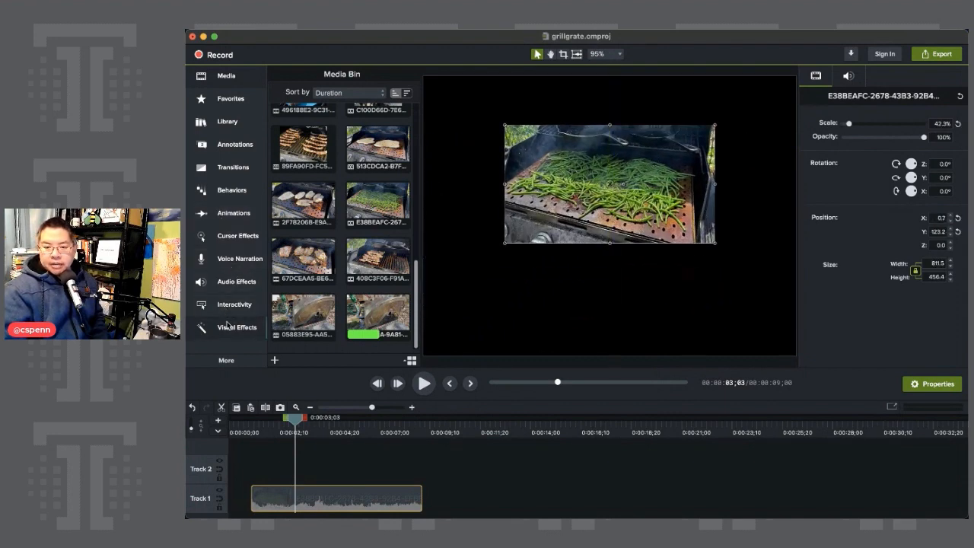
left_click_drag(376, 160, 362, 496)
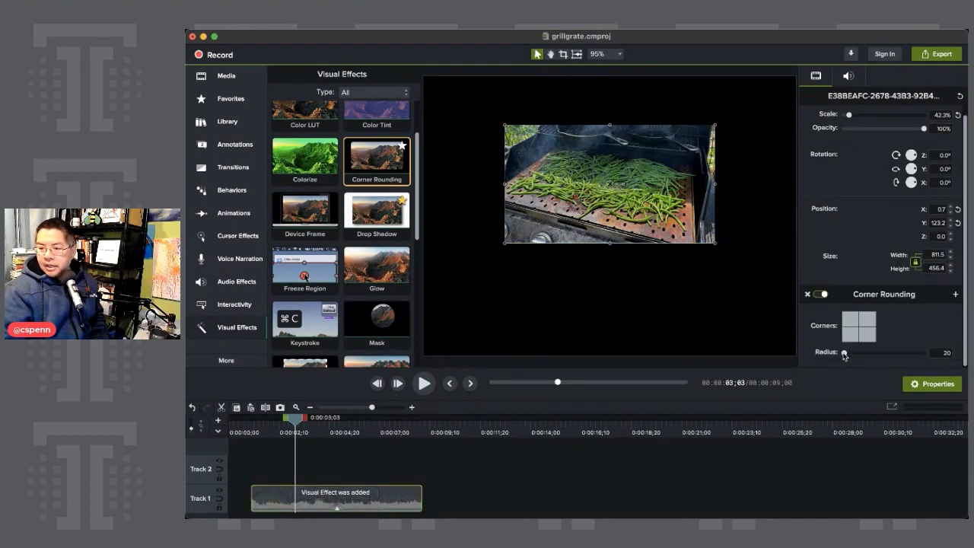
left_click_drag(844, 353, 853, 353)
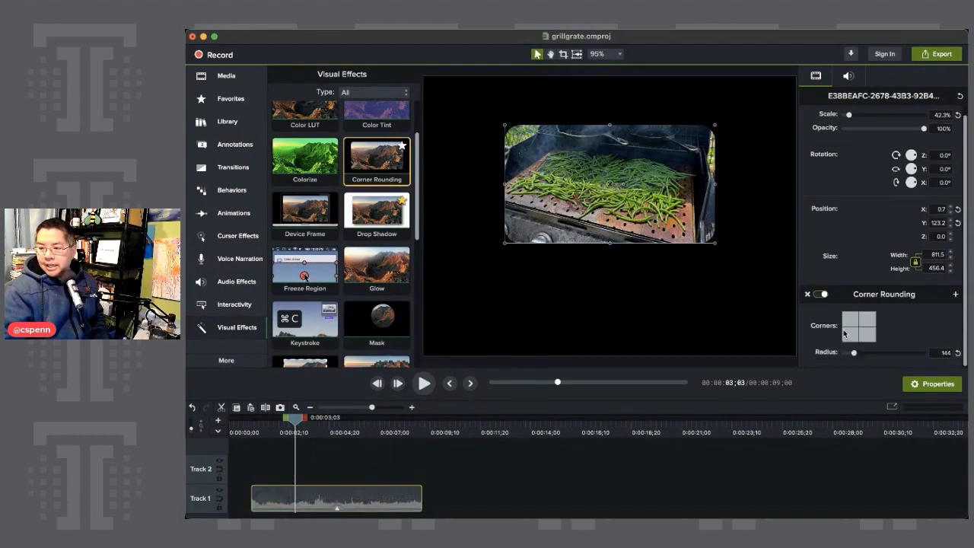
left_click(847, 320)
left_click(852, 334)
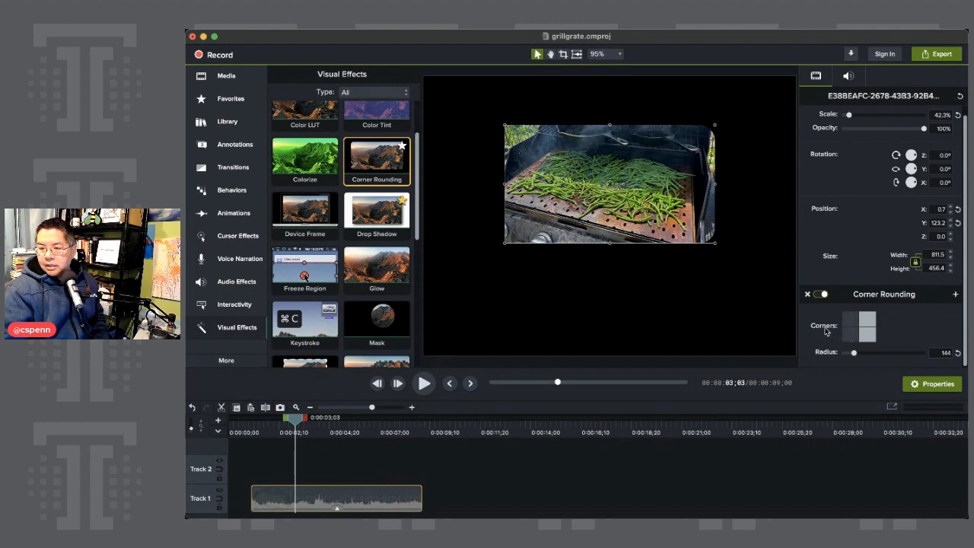
left_click(579, 275)
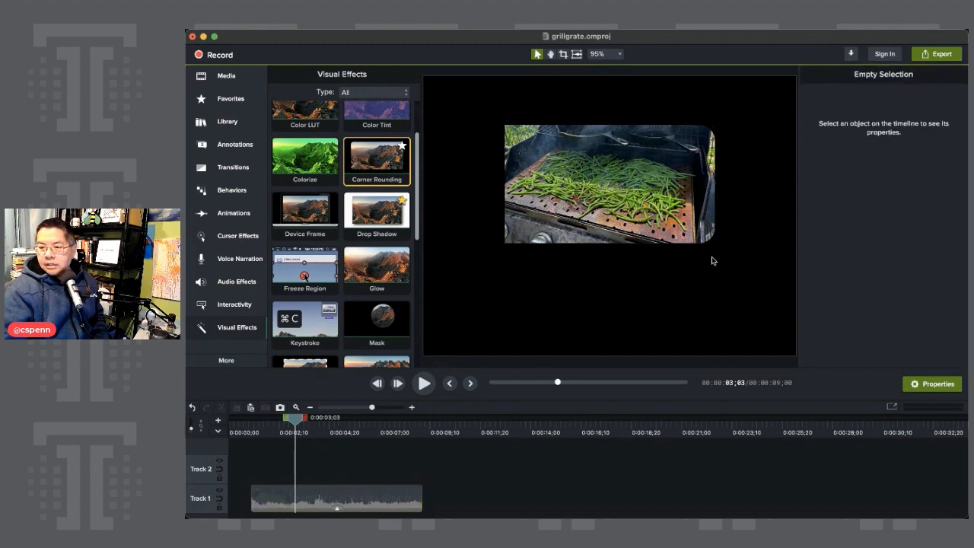
Move the clip against the canvas's left edge, at about X -314, Y 228.
mouse_move(624, 200)
left_mouse_down()
mouse_move(552, 214)
mouse_move(617, 212)
left_mouse_up()
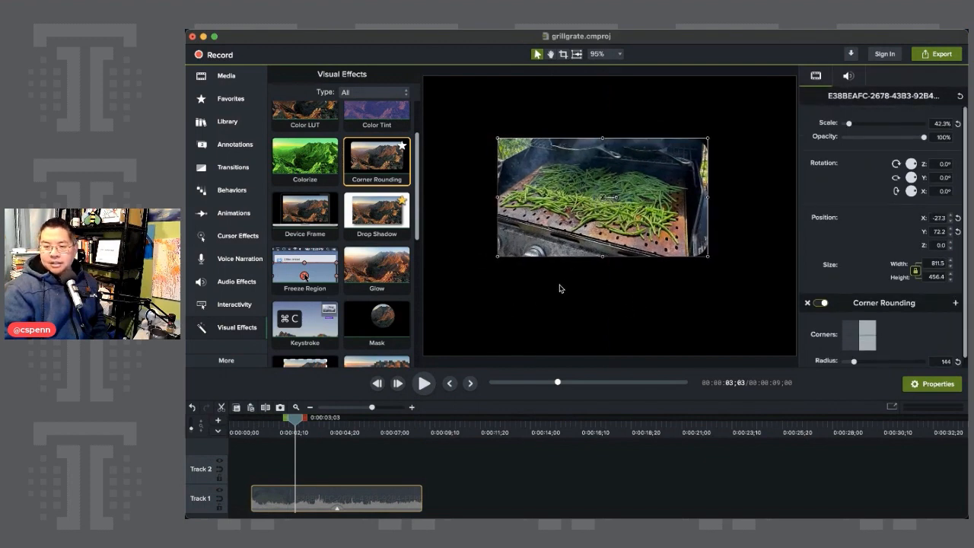
left_click_drag(609, 198, 535, 157)
left_click(646, 275)
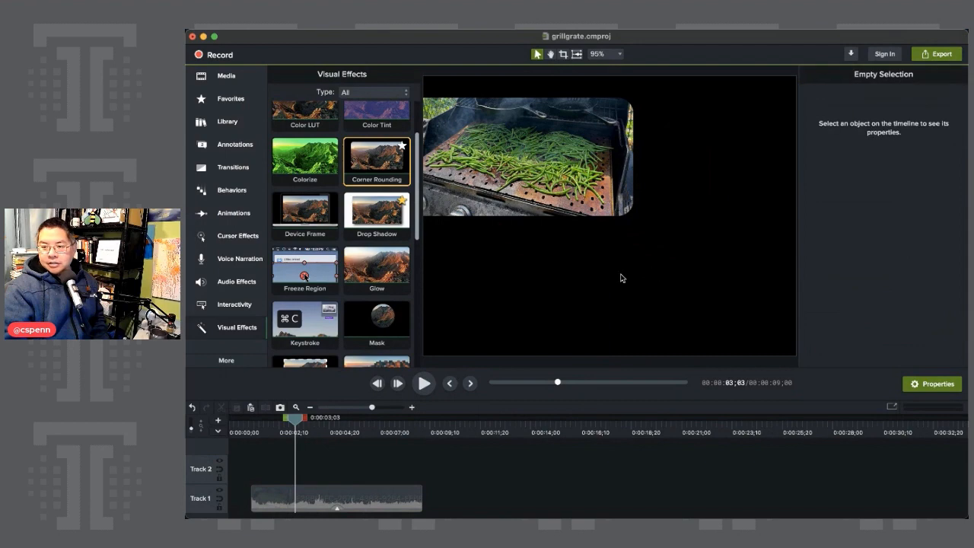
Apply the Fly In behavior to the green beans clip and move the playhead back to 0:00:02;11.
left_click(234, 213)
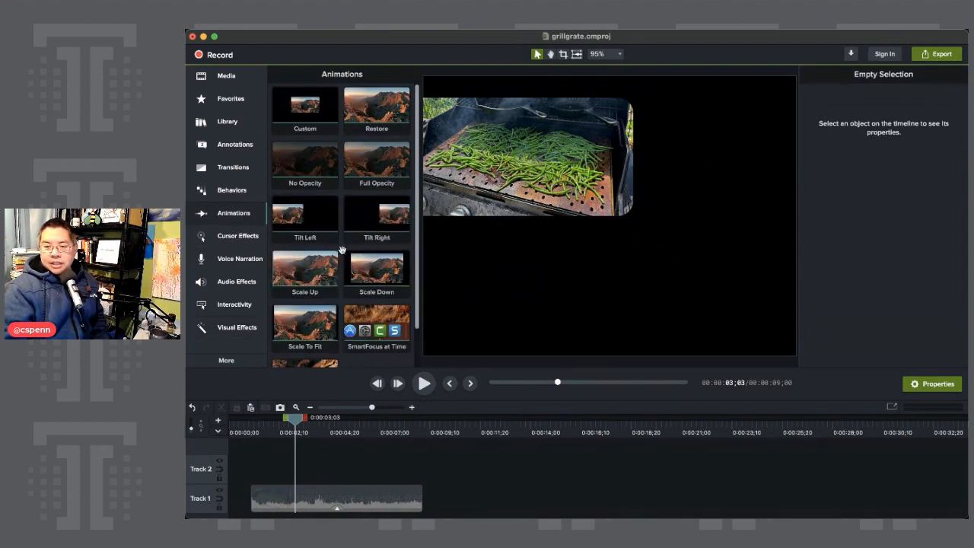
left_click(229, 191)
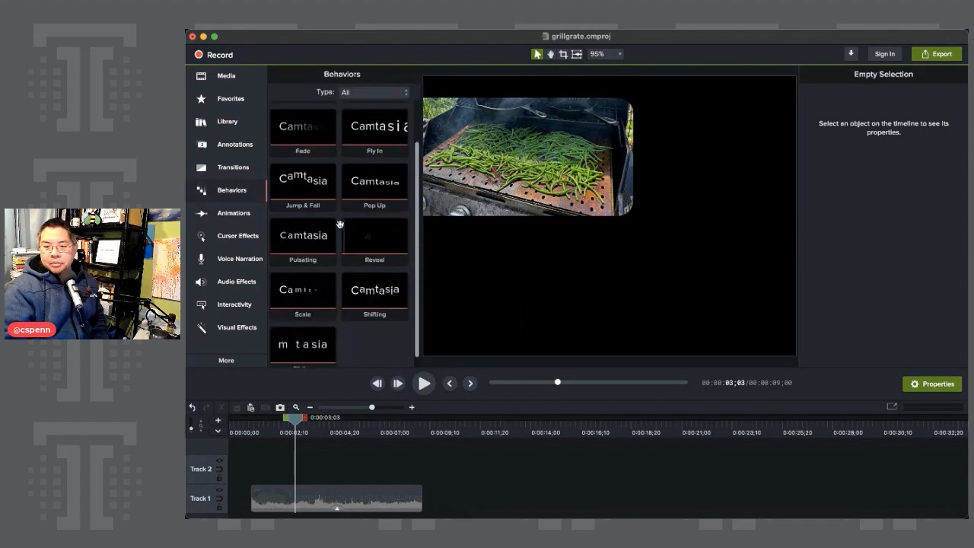
left_click_drag(371, 127, 339, 500)
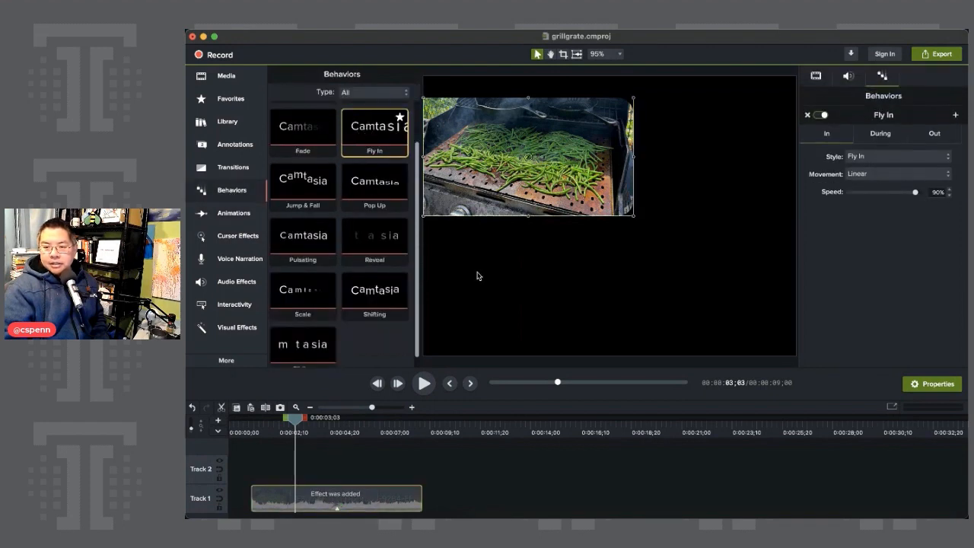
left_click_drag(302, 431, 280, 426)
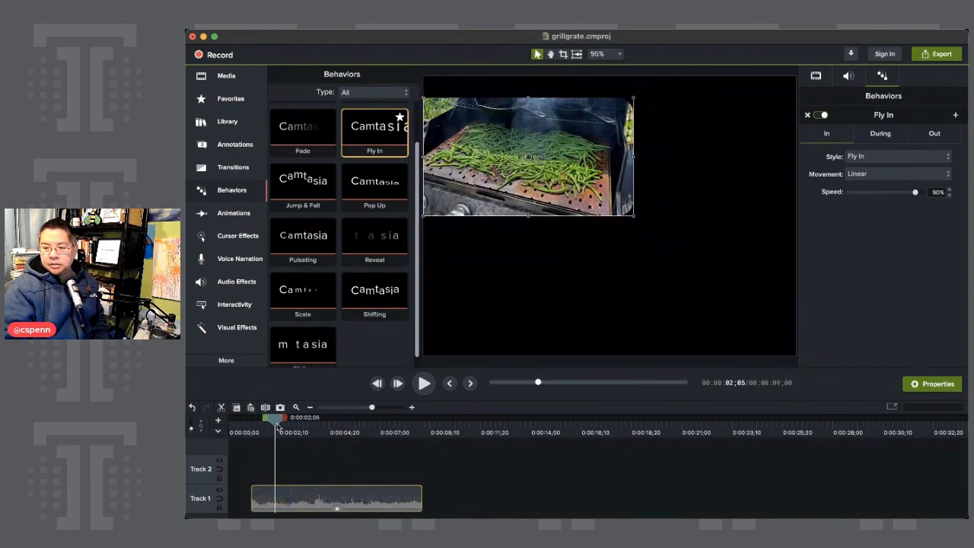
Add the Motion Blur effect to the green beans clip and play the timeline from just before the clip starts.
left_click(237, 327)
scroll(365, 289, "down", 5)
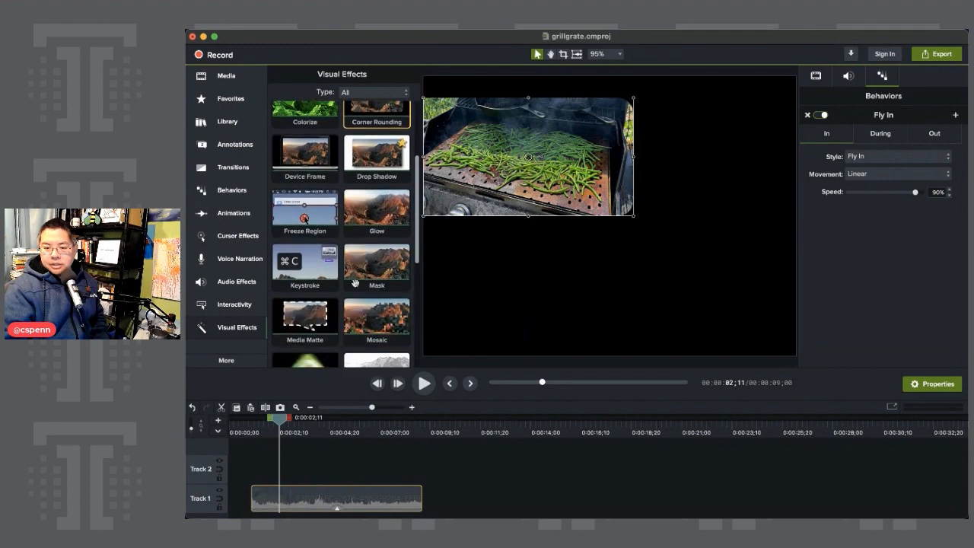
left_click_drag(327, 300, 326, 498)
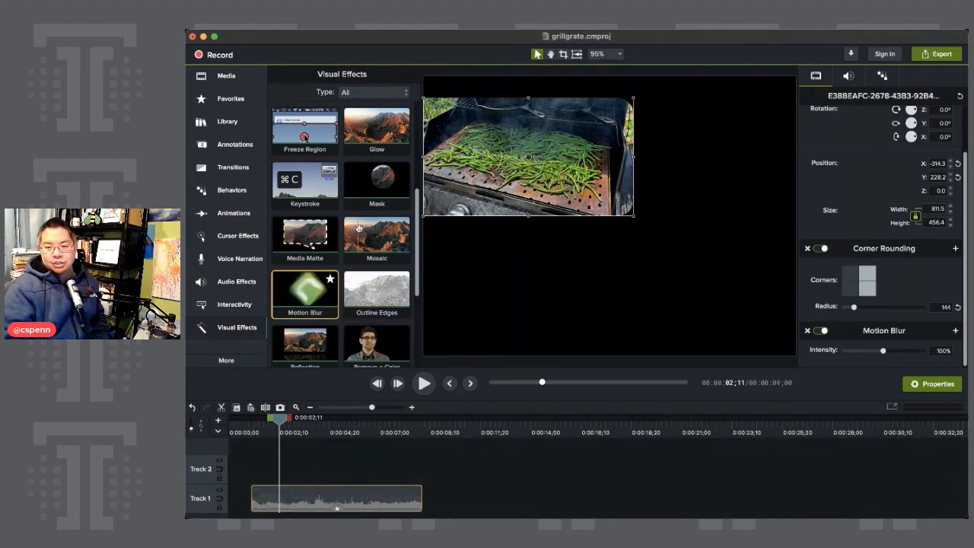
left_click_drag(276, 418, 247, 417)
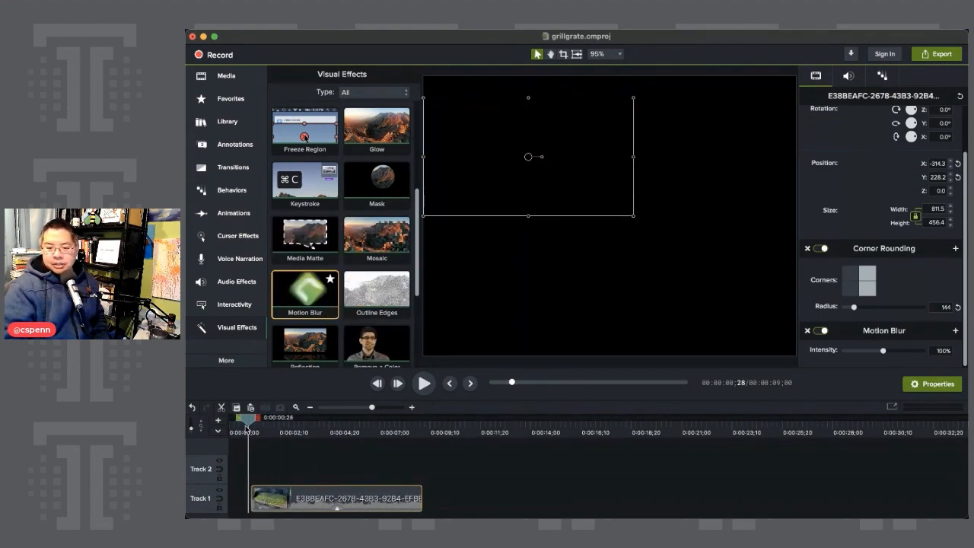
left_click(424, 385)
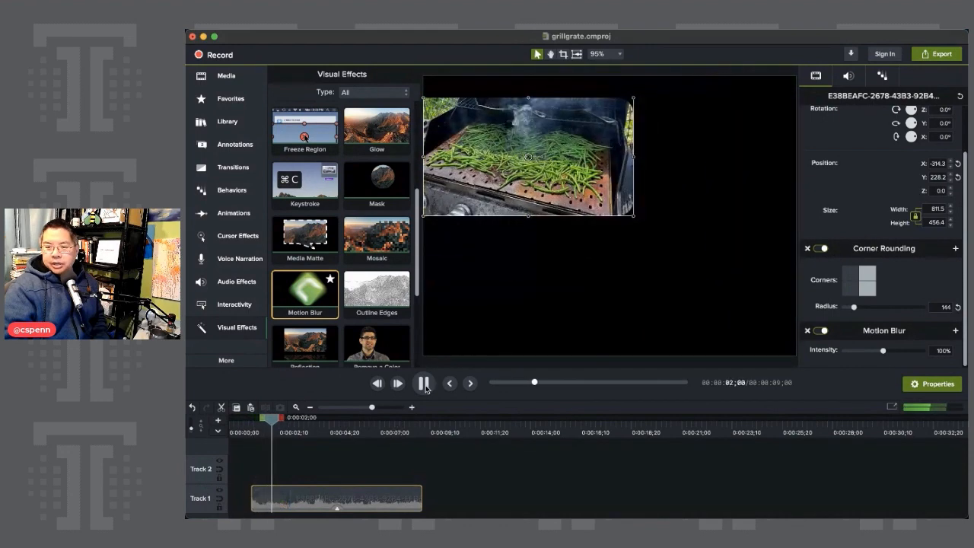
Stop playback, return the playhead to 0:00:01;25, and add the chip-life audio from the Library at the start of Track 2.
left_click(422, 384)
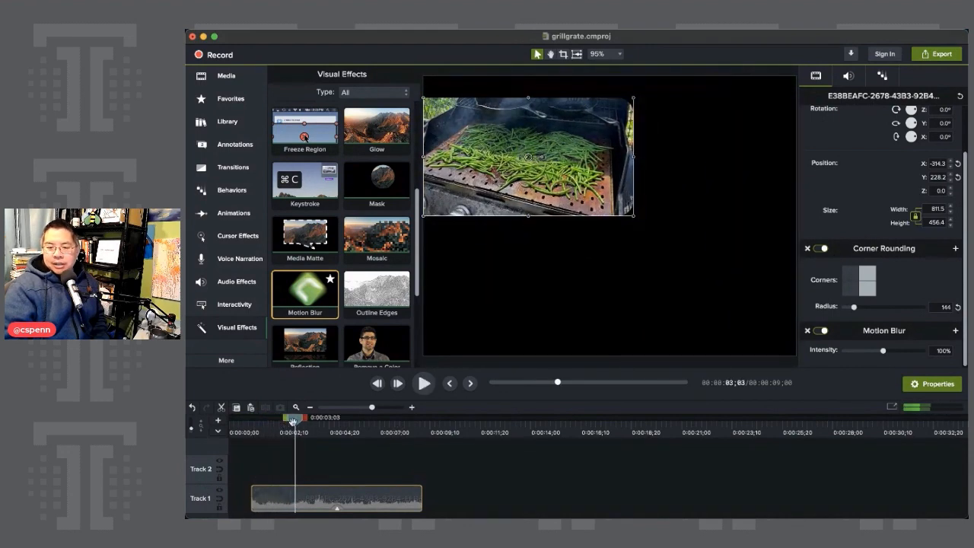
left_click_drag(294, 419, 271, 420)
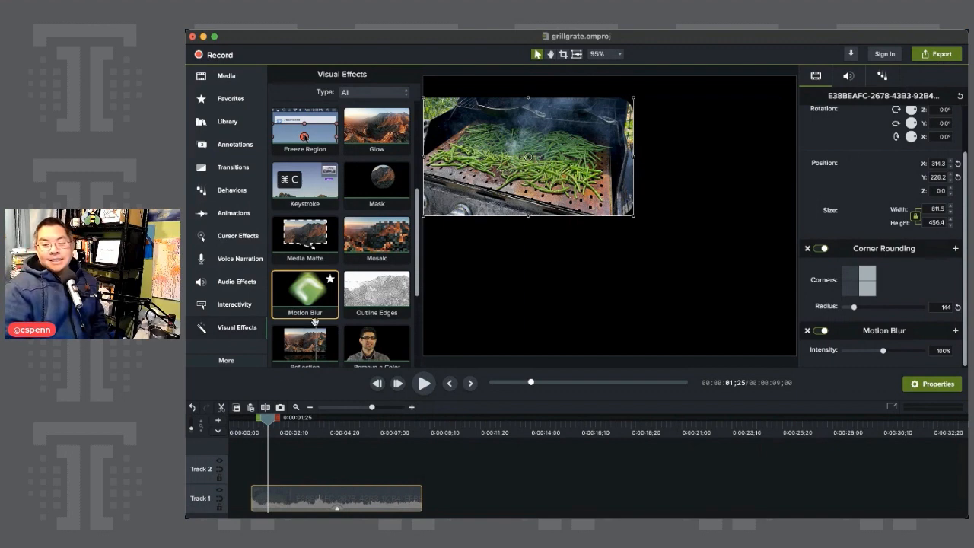
left_click(236, 105)
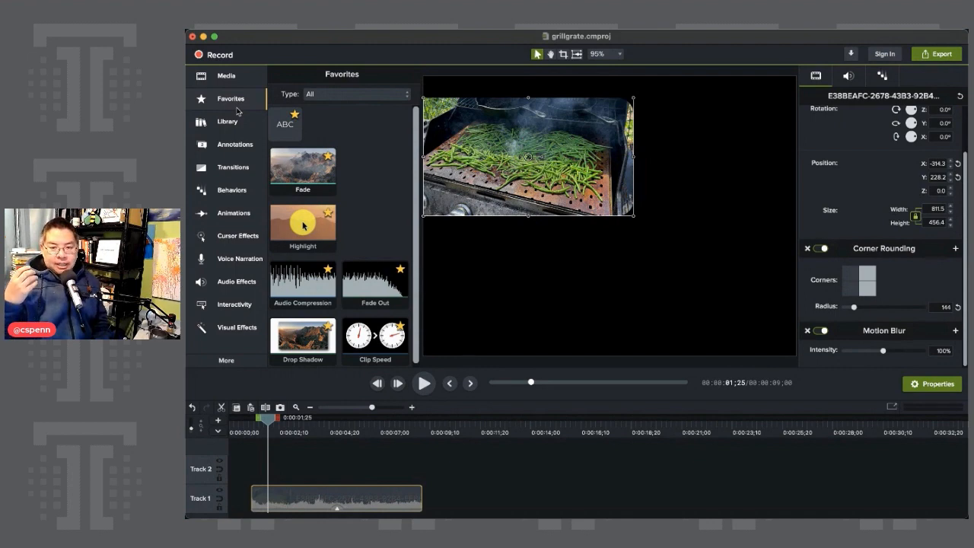
left_click(230, 123)
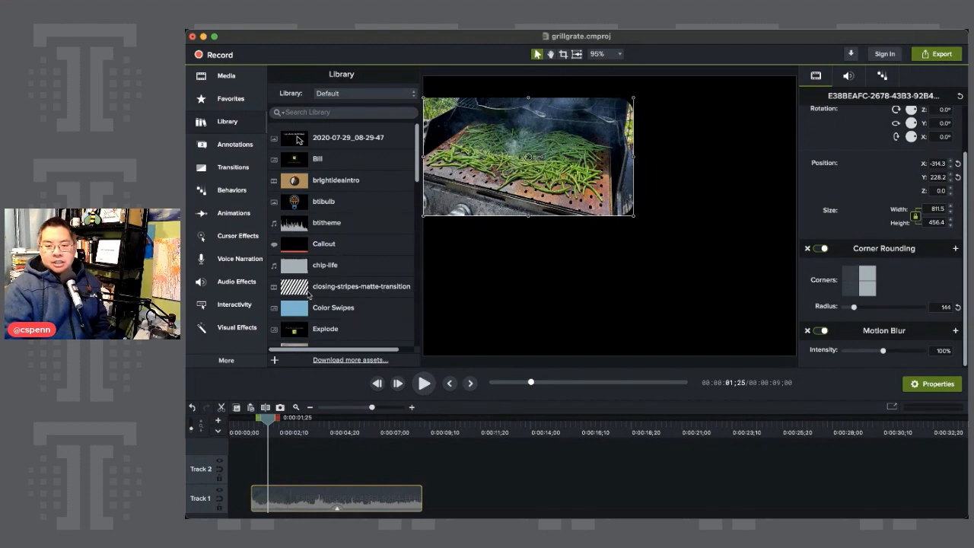
left_click_drag(306, 267, 233, 472)
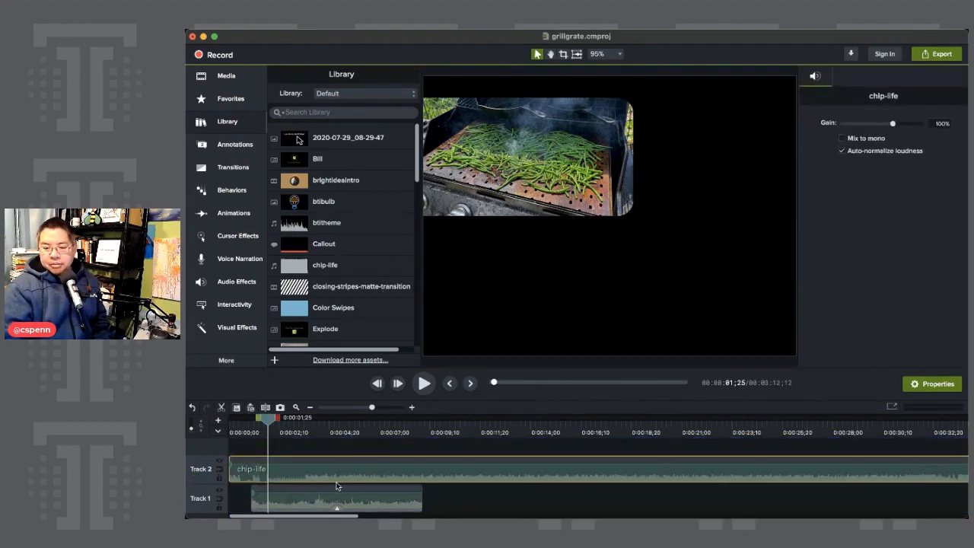
Apply the Emphasize audio effect to the green beans clip on Track 1 and place the playhead at 0:00:04;18.
left_click_drag(270, 427, 337, 437)
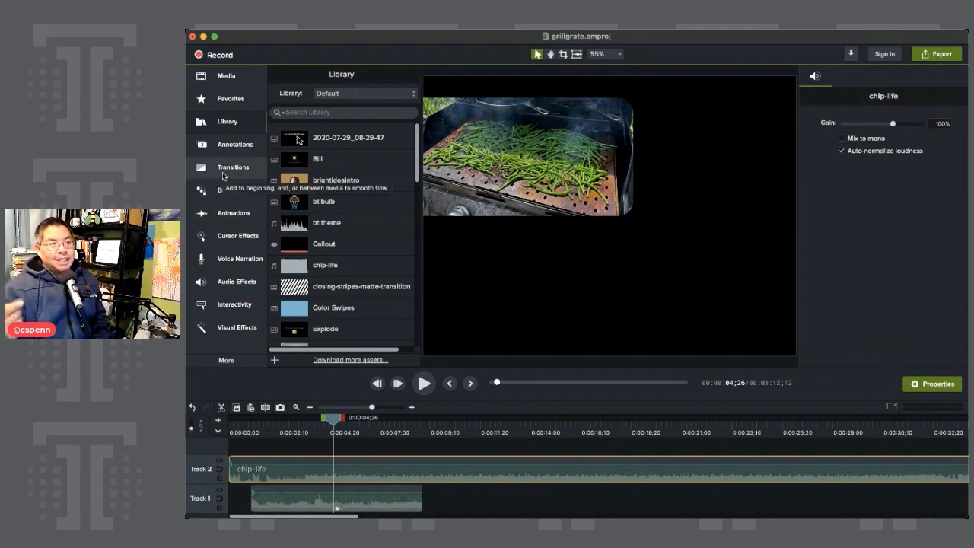
left_click(232, 111)
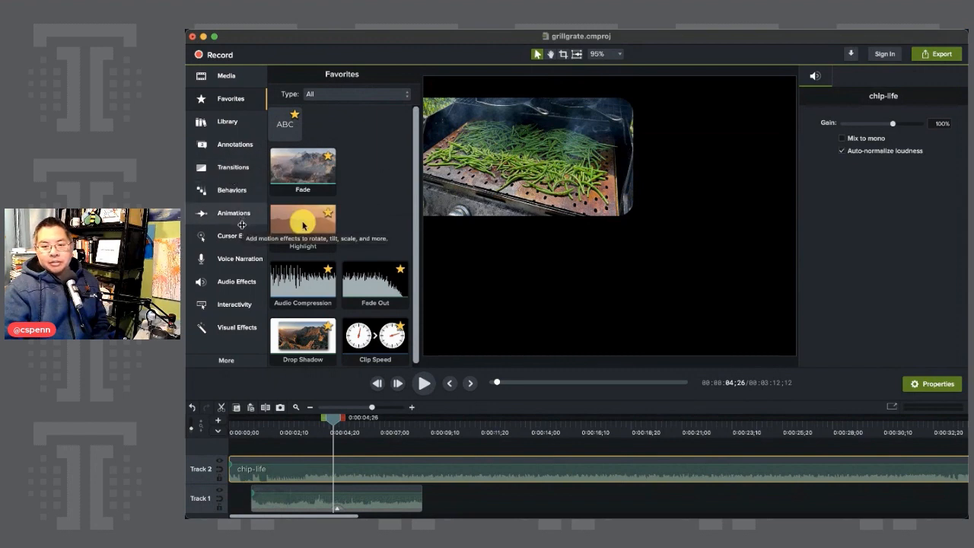
left_click(234, 281)
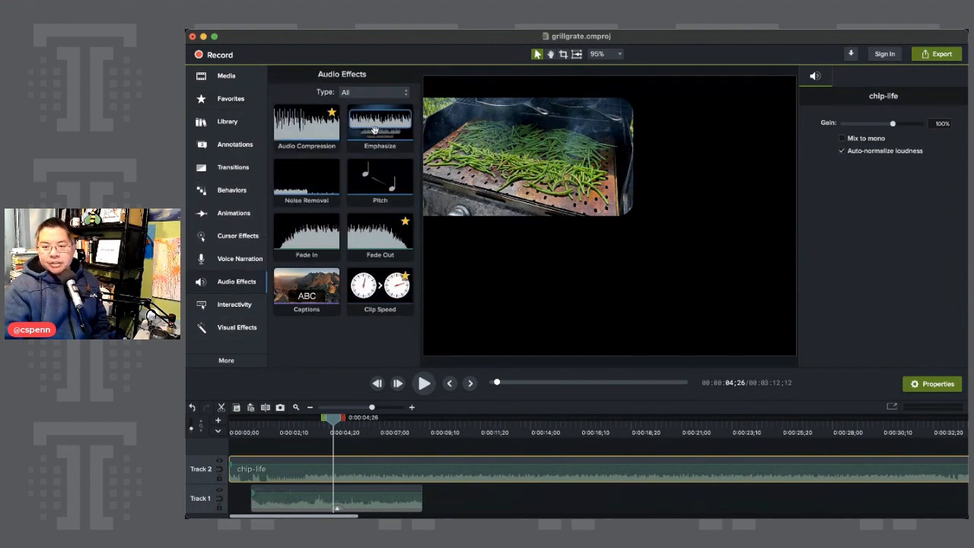
left_click_drag(379, 128, 327, 506)
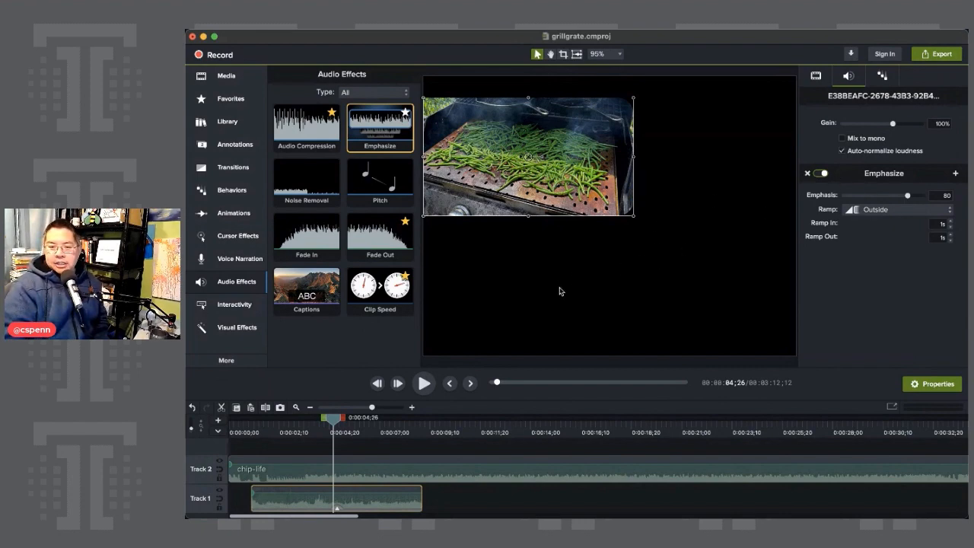
mouse_move(335, 420)
left_mouse_down()
mouse_move(267, 423)
mouse_move(329, 426)
left_mouse_up()
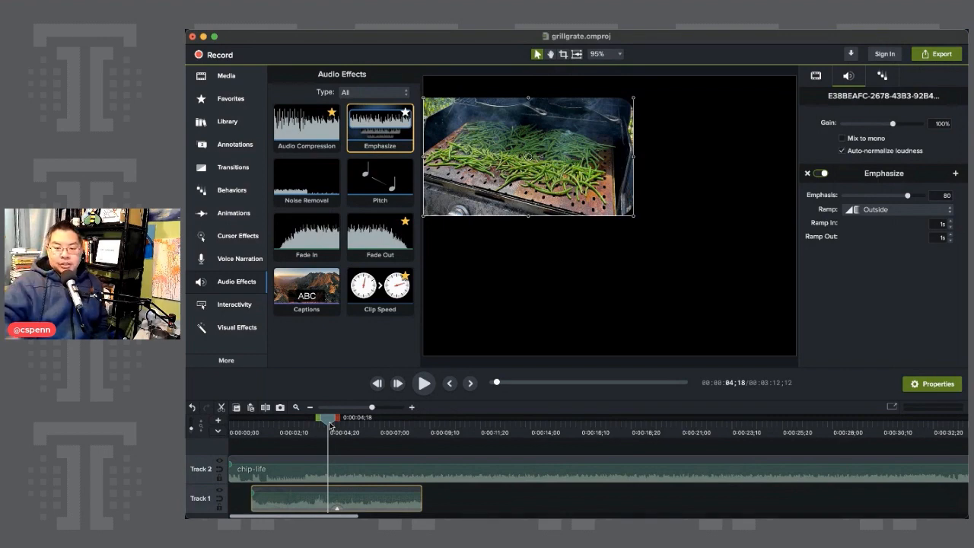
Split the chip-life audio at 0:00:11;01 and 0:00:16;29, and apply the Emphasize audio effect to its middle segment.
left_click(467, 433)
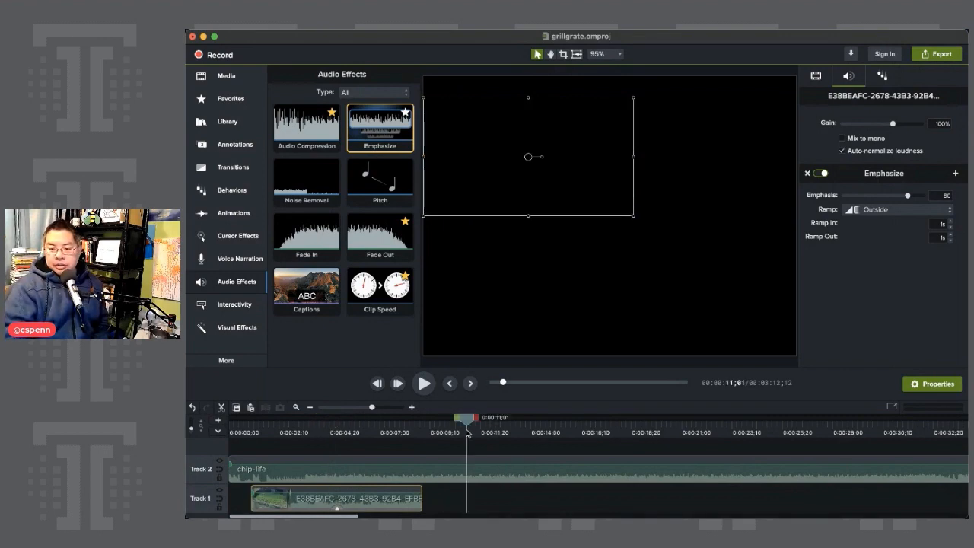
right_click(473, 425)
left_click(479, 430)
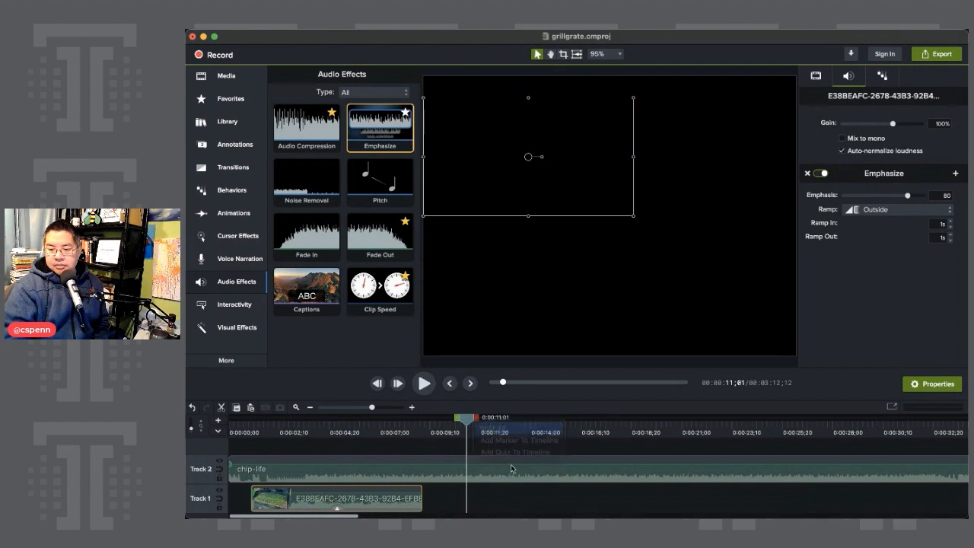
left_click(595, 422)
right_click(602, 418)
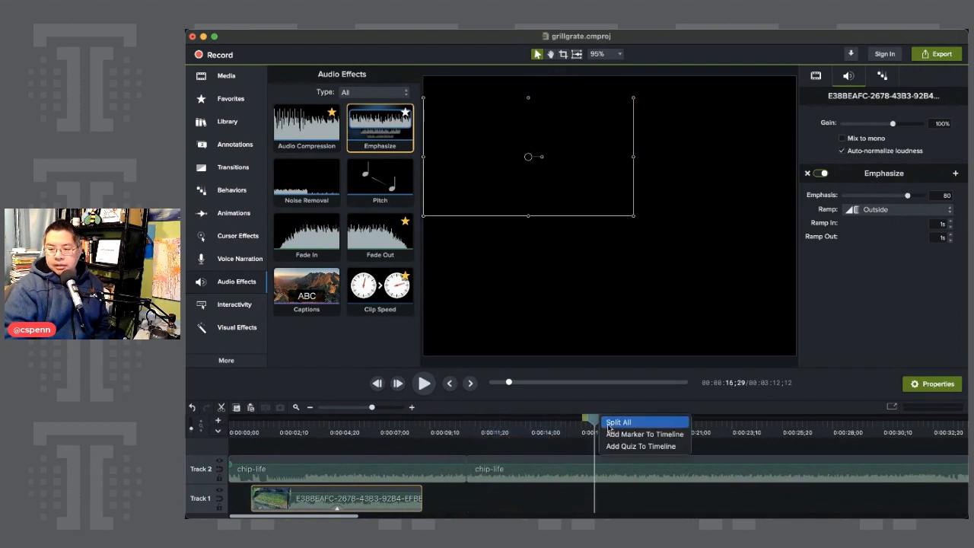
left_click(610, 423)
left_click_drag(371, 134, 532, 473)
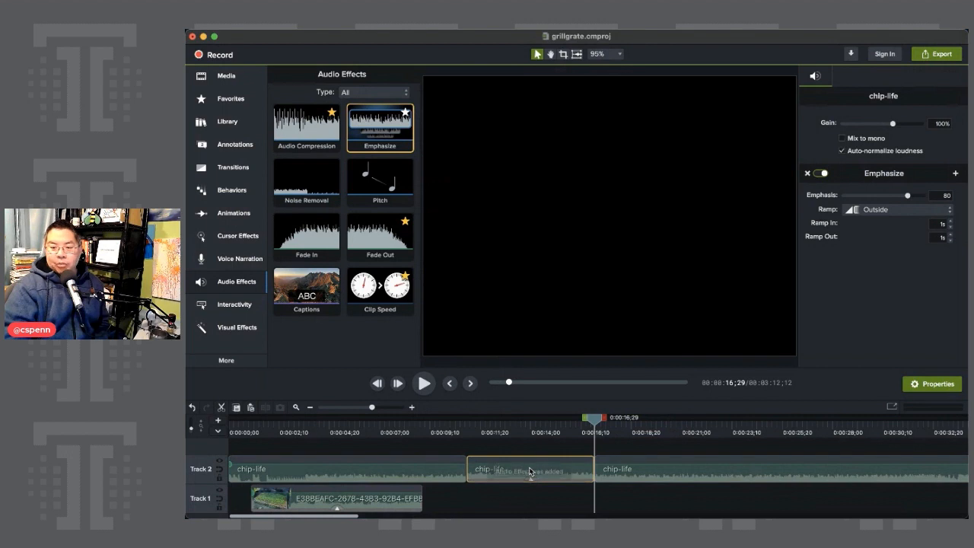
left_click(484, 428)
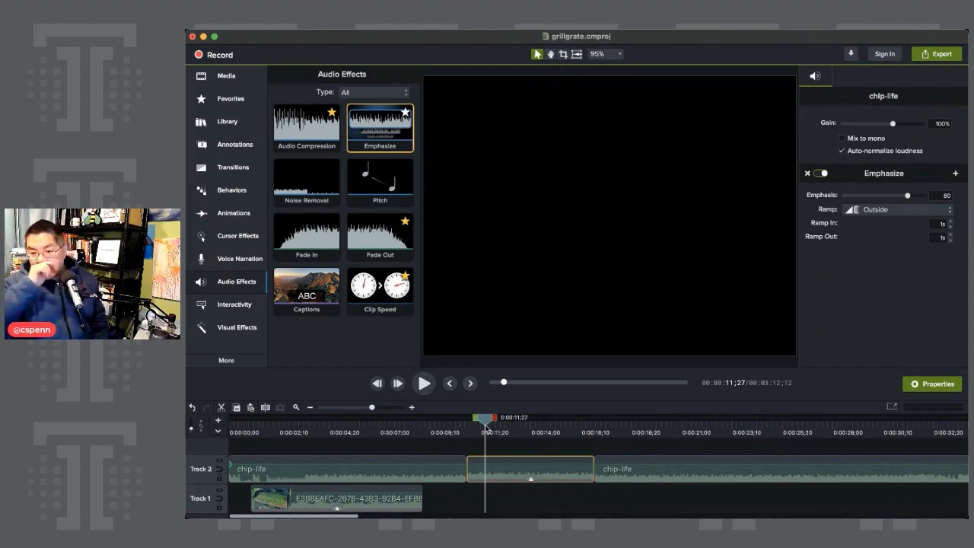
left_click(224, 328)
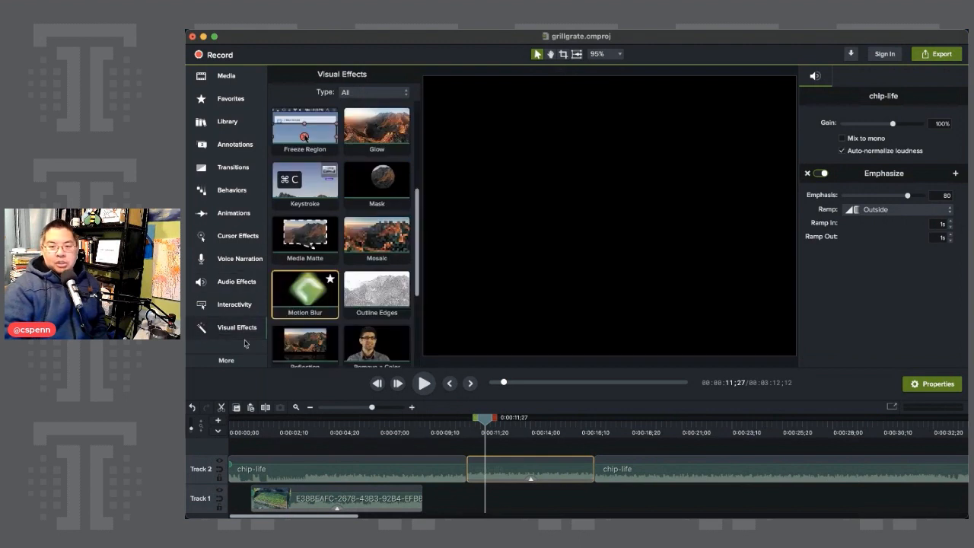
scroll(352, 264, "up", 5)
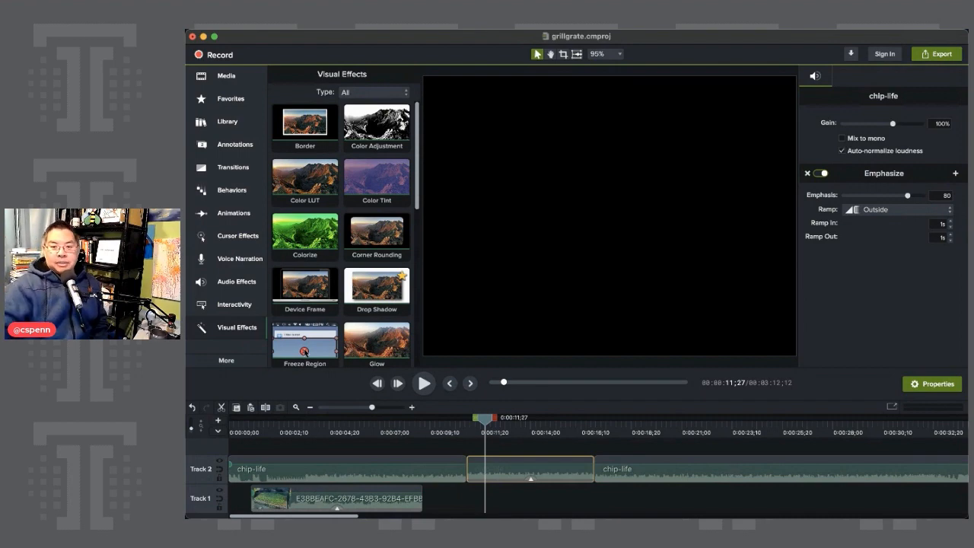
left_click(236, 281)
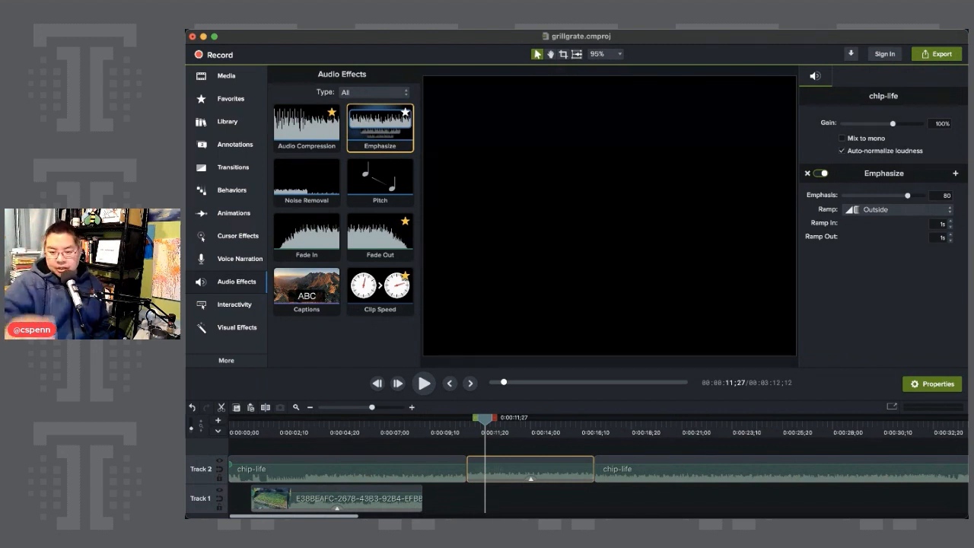
Add the F721F12A grill clip from the Media Bin to Track 3, starting at about 0:00:13.
left_click(226, 76)
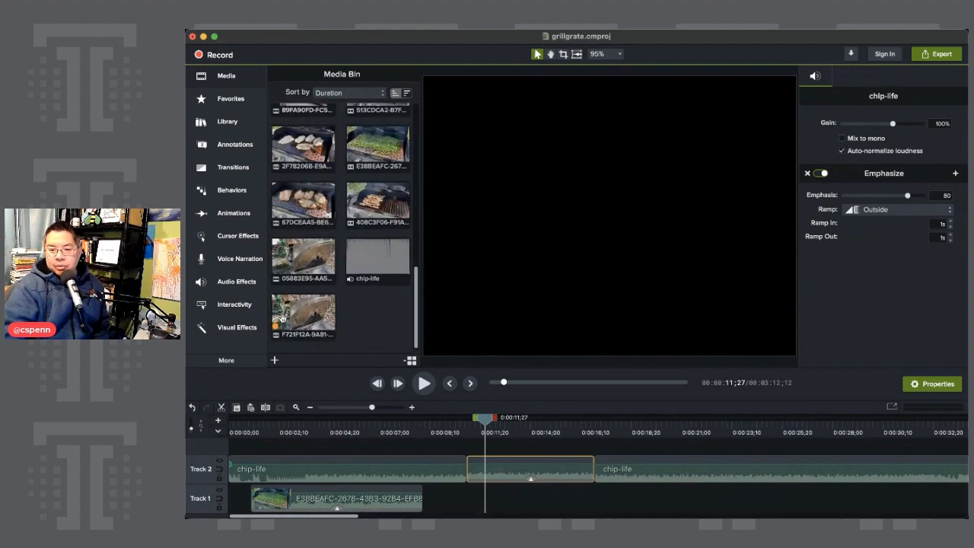
left_click_drag(304, 320, 676, 423)
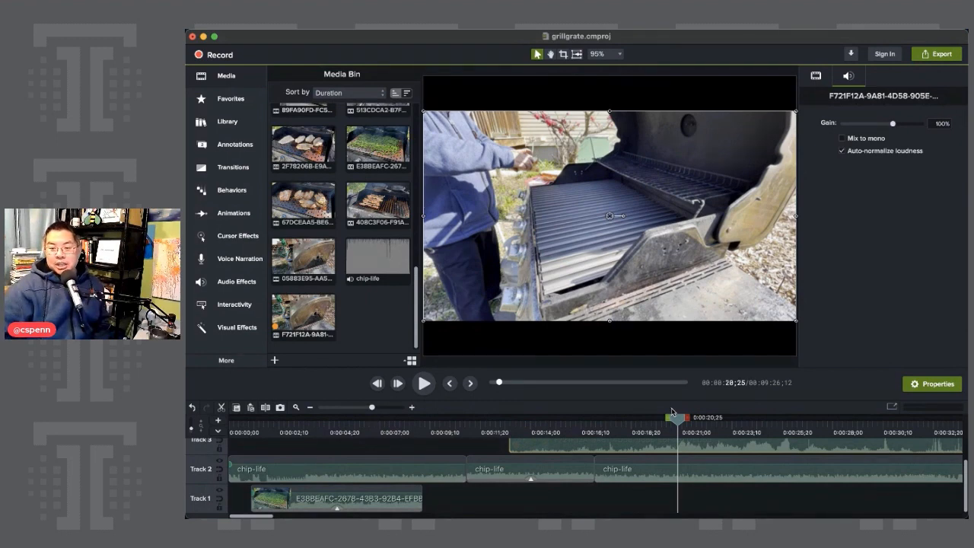
Play the timeline briefly from 0:00:18;05 and from 0:00:03;10, and move the playhead to 0:00:22;21 in the grill clip.
left_click_drag(671, 411, 617, 417)
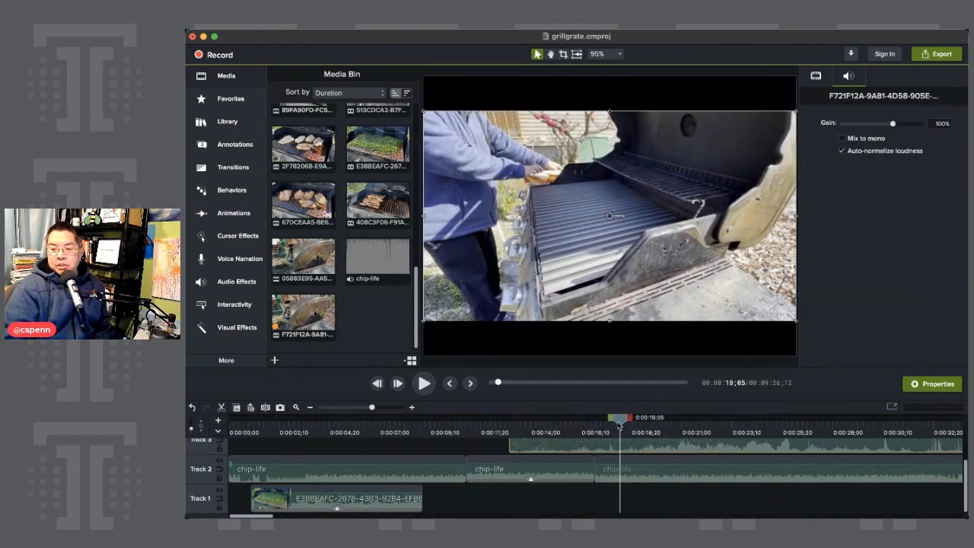
left_click(424, 383)
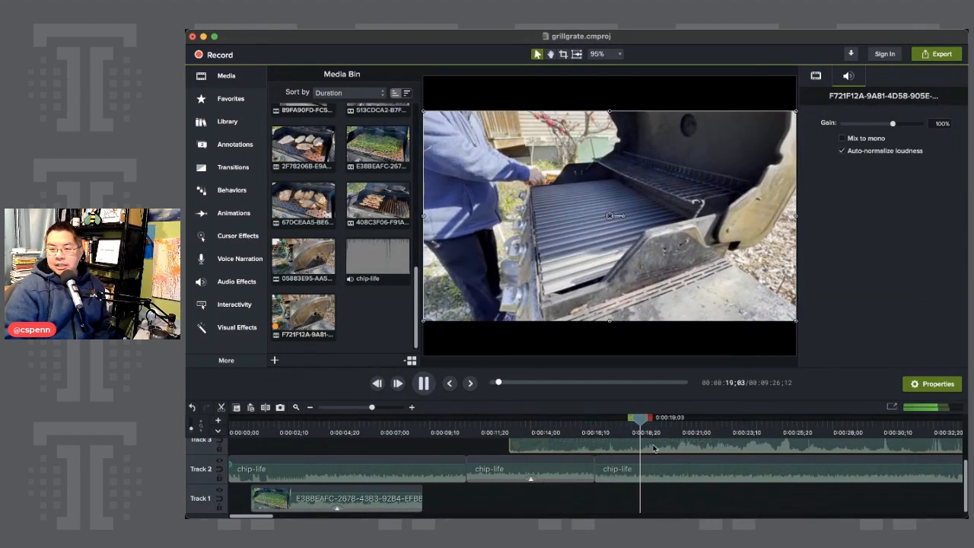
key("space")
left_click(303, 419)
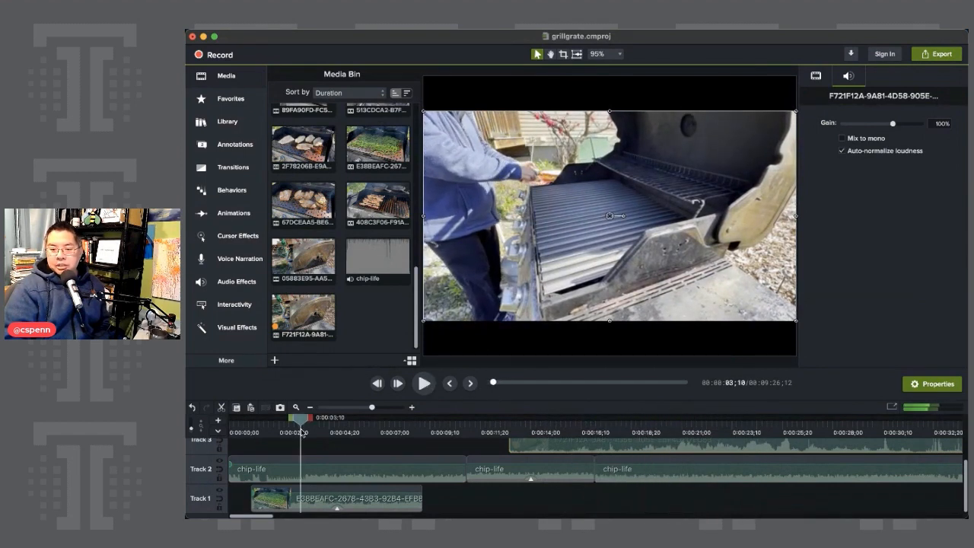
left_click(424, 383)
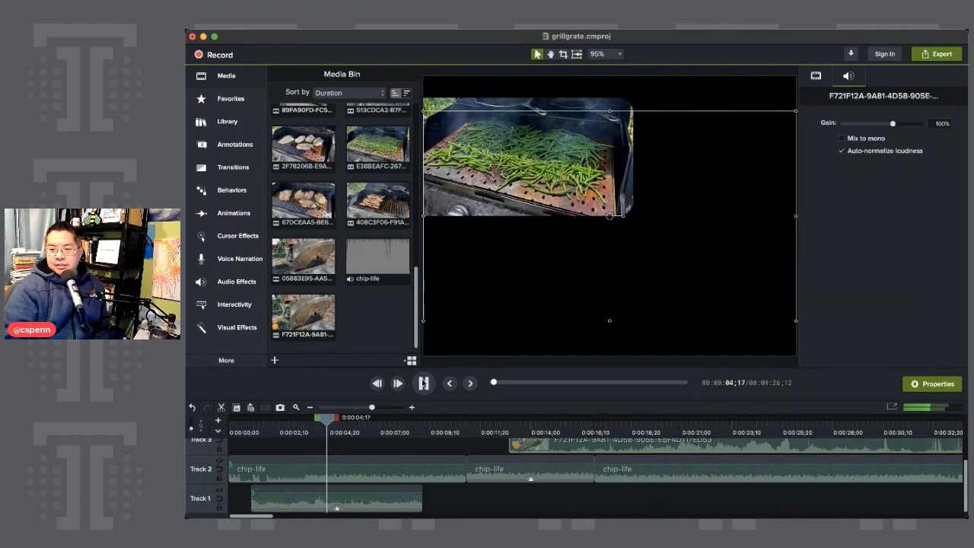
left_click(423, 383)
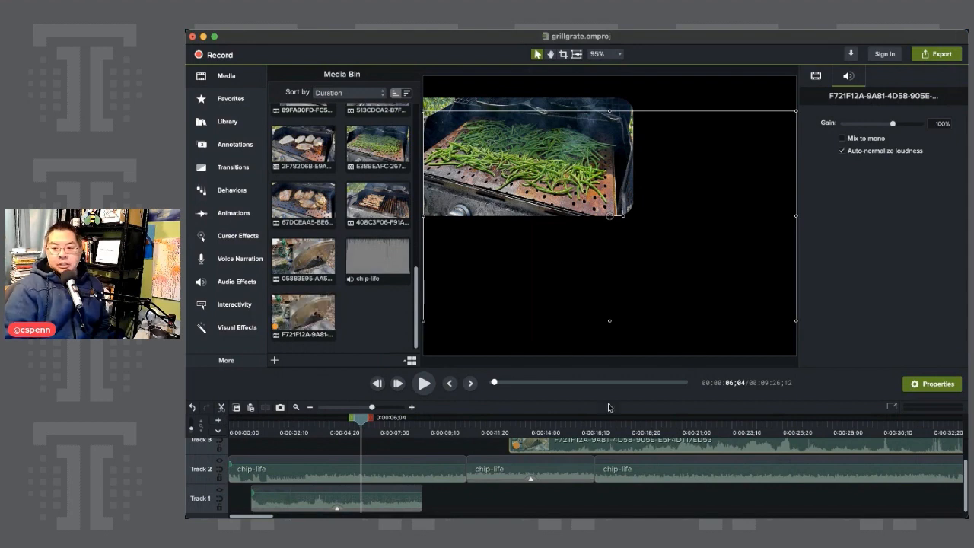
left_click_drag(633, 426, 718, 429)
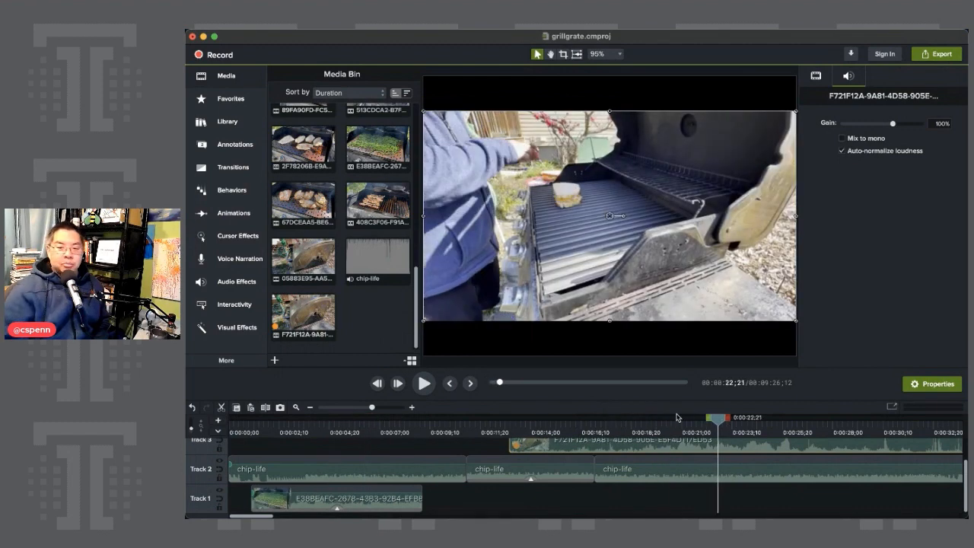